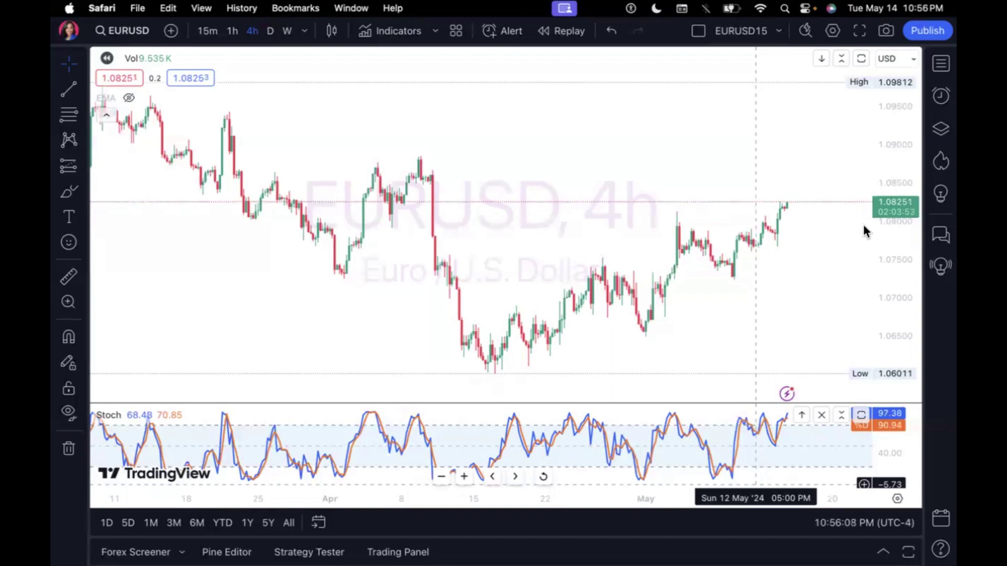
Step: Show the watchlist, add a new section above JPY PAIRS and move it below INDICES + CRYPTO
{"action": "left_click", "coordinate": [942, 65]}
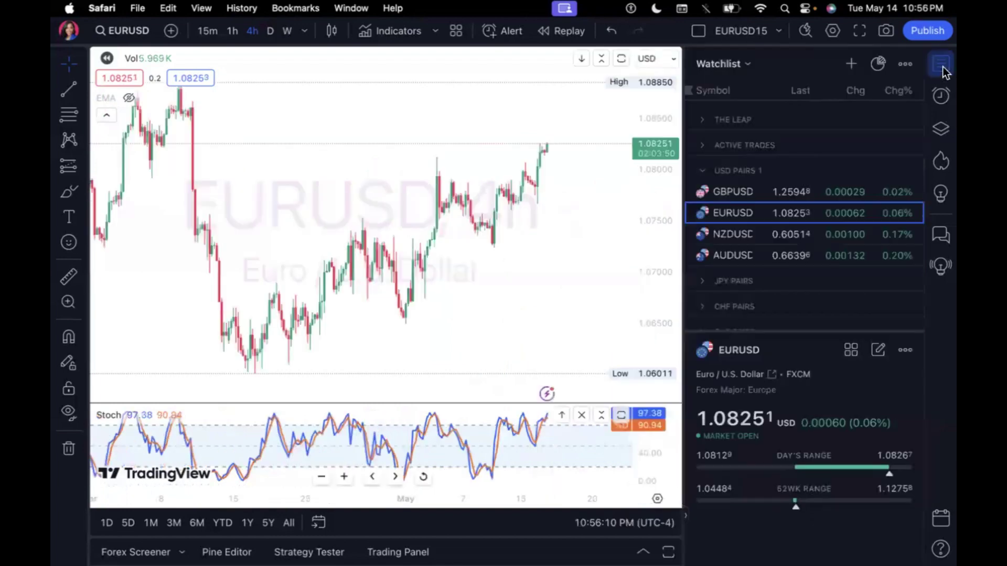
{"action": "left_click", "coordinate": [705, 171]}
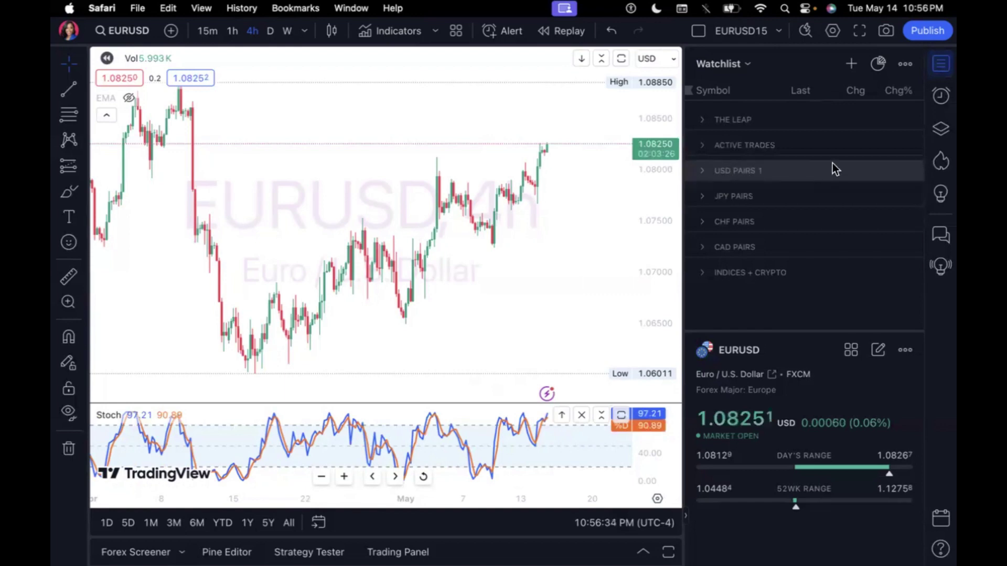
{"action": "left_click", "coordinate": [904, 65]}
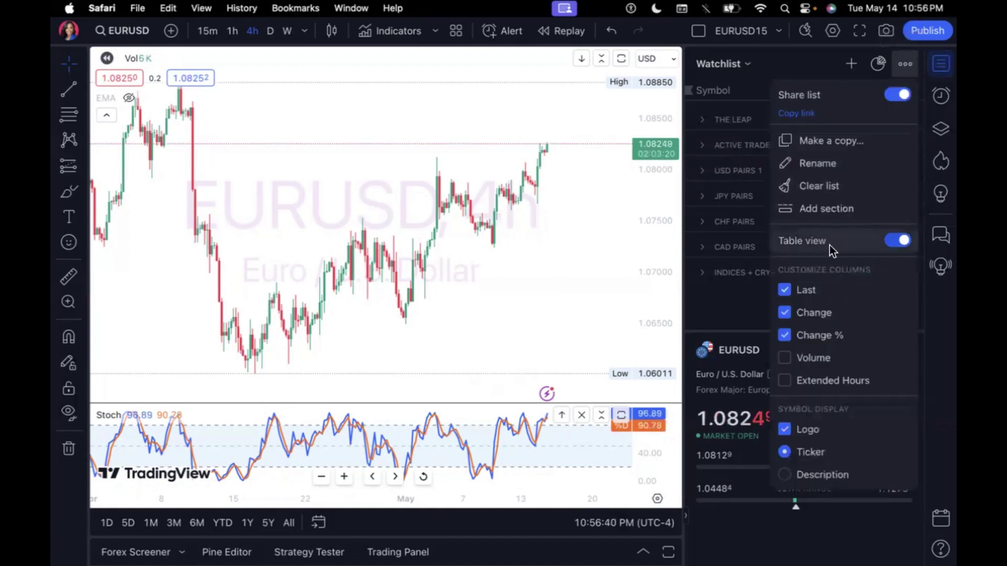
{"action": "left_click", "coordinate": [826, 210]}
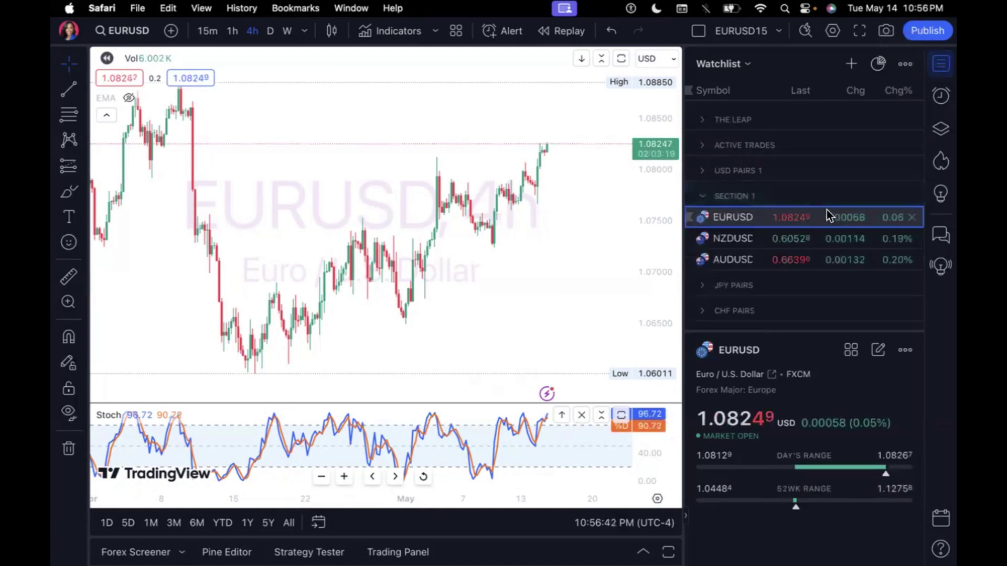
{"action": "left_click_drag", "start_coordinate": [742, 197], "coordinate": [735, 310]}
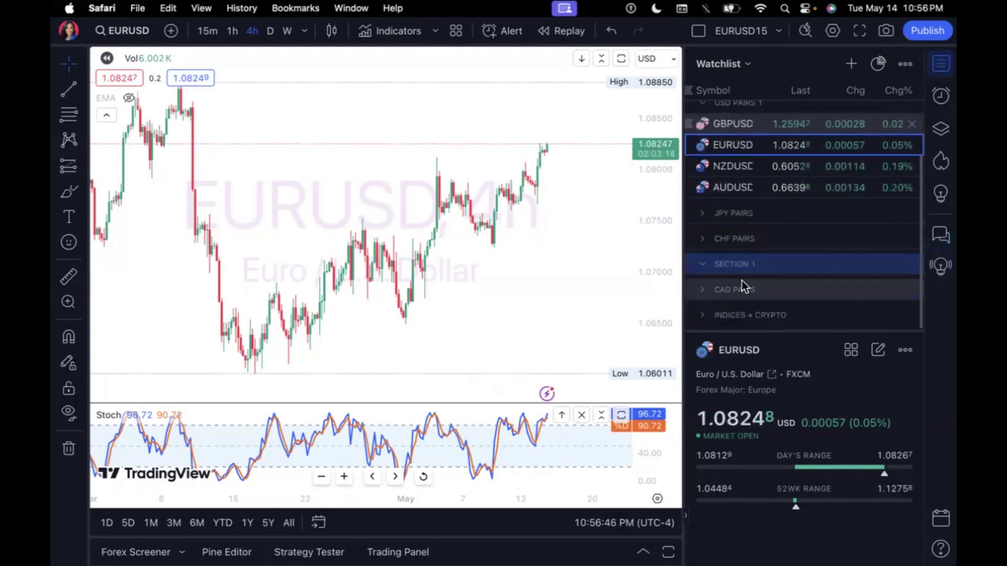
{"action": "left_click_drag", "start_coordinate": [739, 268], "coordinate": [741, 318]}
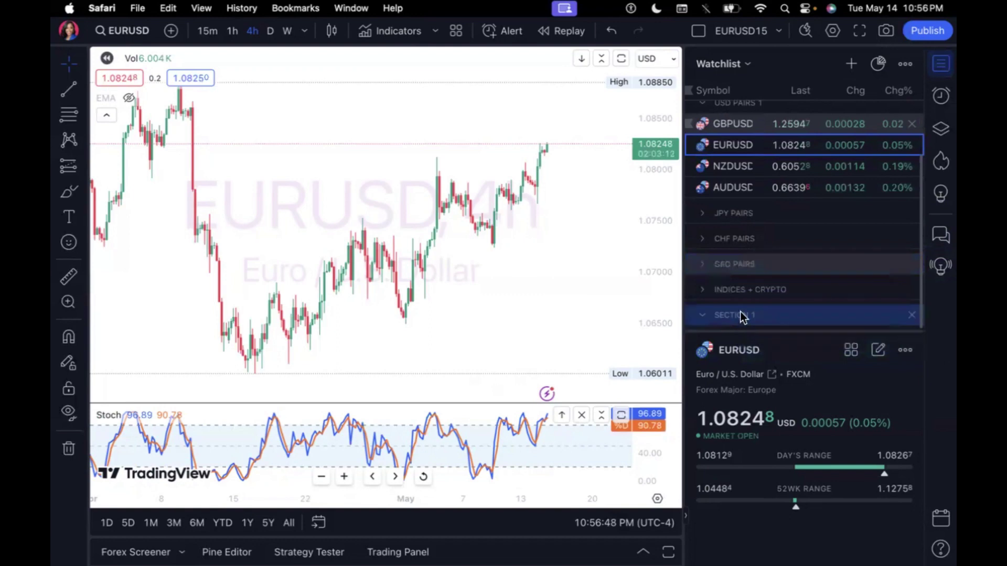
Step: Rename the new watchlist section as USD PAIRS
{"action": "double_click", "coordinate": [739, 316]}
{"action": "type", "text": "USD P"}
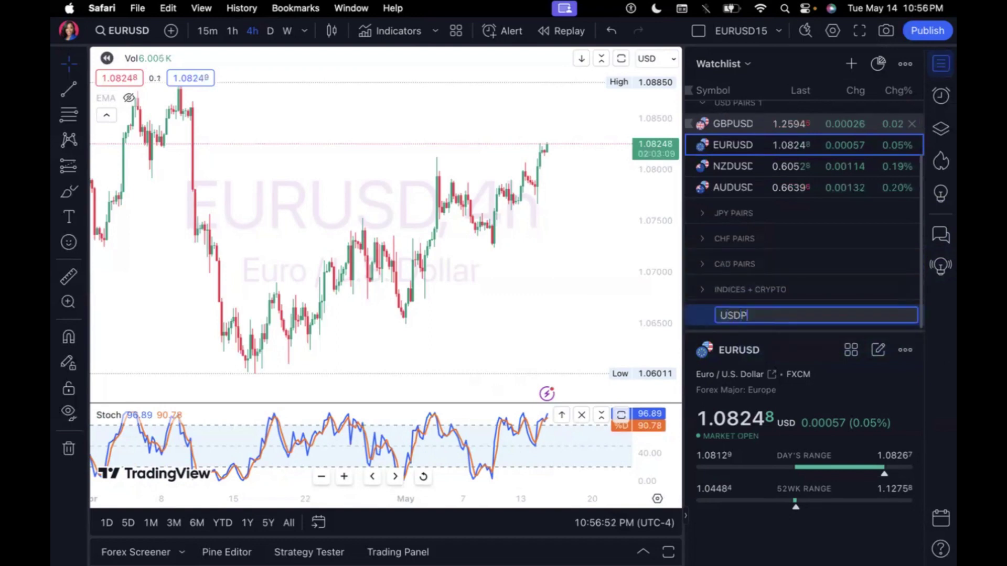
{"action": "type", "text": "AIRS"}
{"action": "key", "text": "Return"}
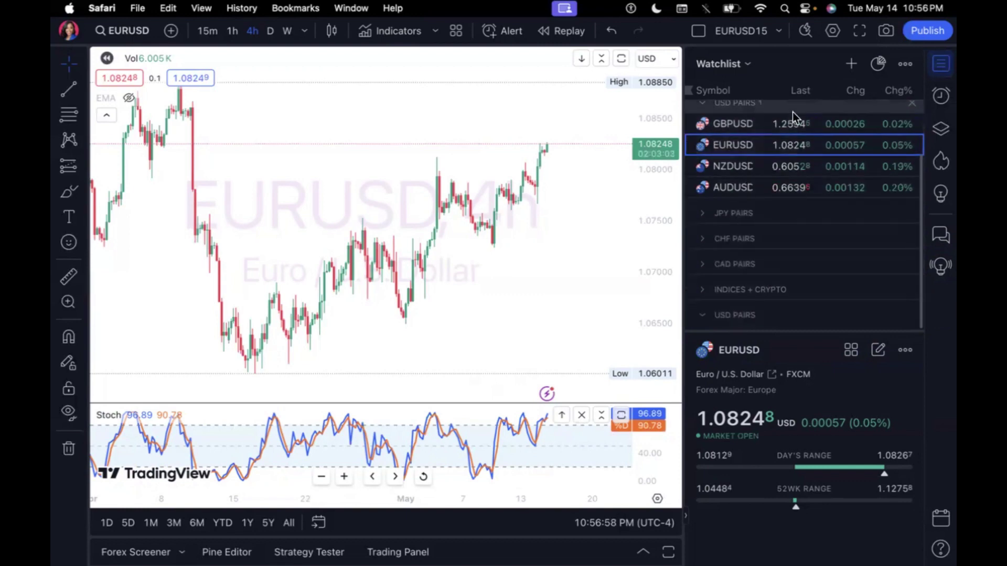
Step: Find EURUSD and add the FOREX.com listing to the watchlist's USD PAIRS section
{"action": "left_click", "coordinate": [850, 65]}
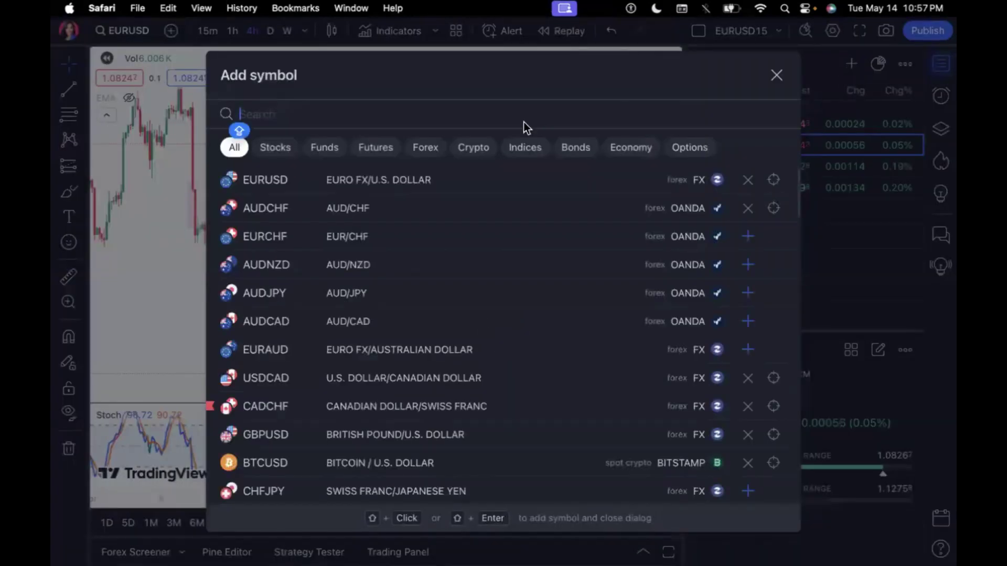
{"action": "type", "text": "EUR"}
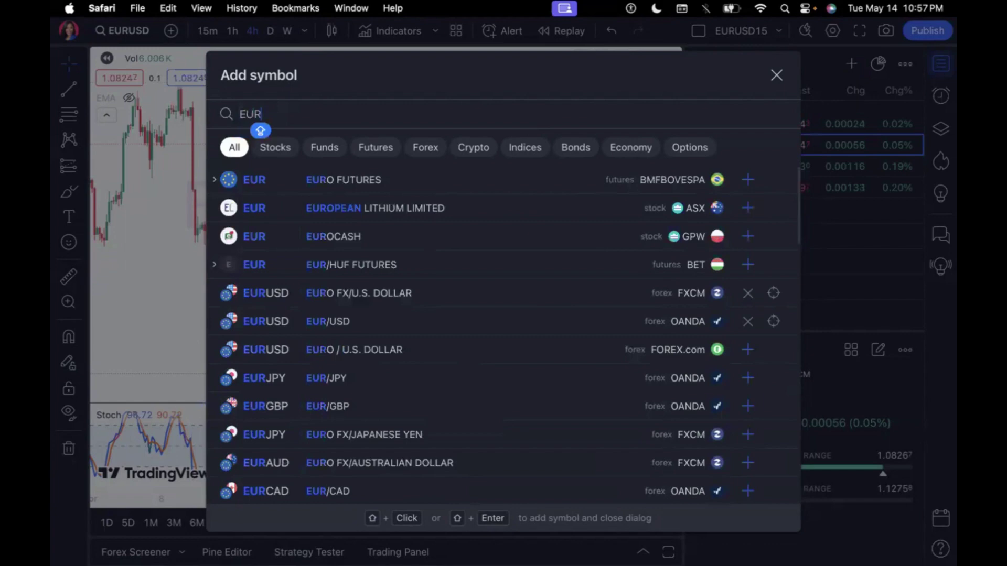
{"action": "type", "text": "USD"}
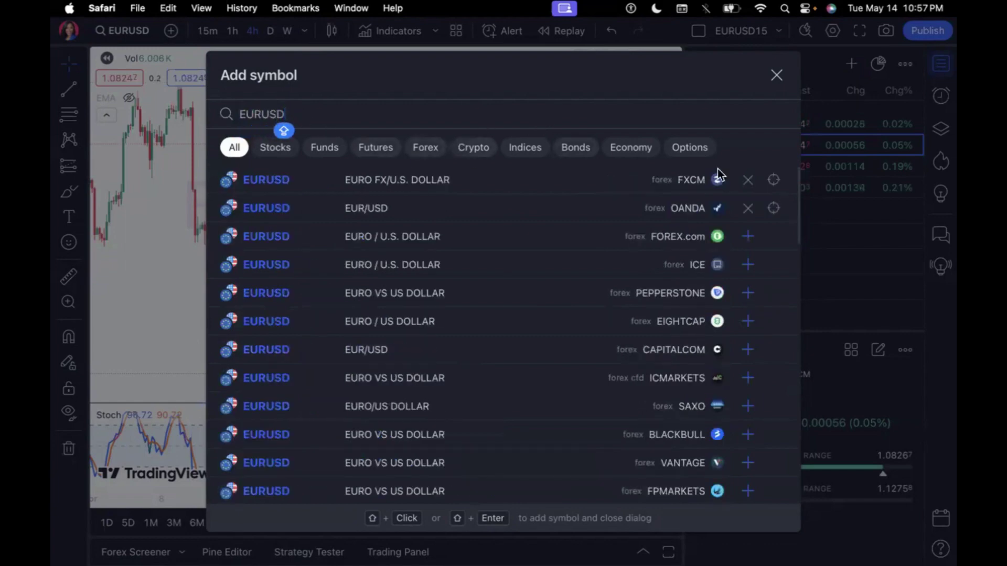
{"action": "left_click", "coordinate": [748, 236]}
{"action": "left_click", "coordinate": [842, 247]}
Step: Move AUDUSD from USD PAIRS 1 below EURUSD in the USD PAIRS section, and hide the watchlist
{"action": "scroll", "coordinate": [812, 283], "scroll_direction": "down", "scroll_amount": 1}
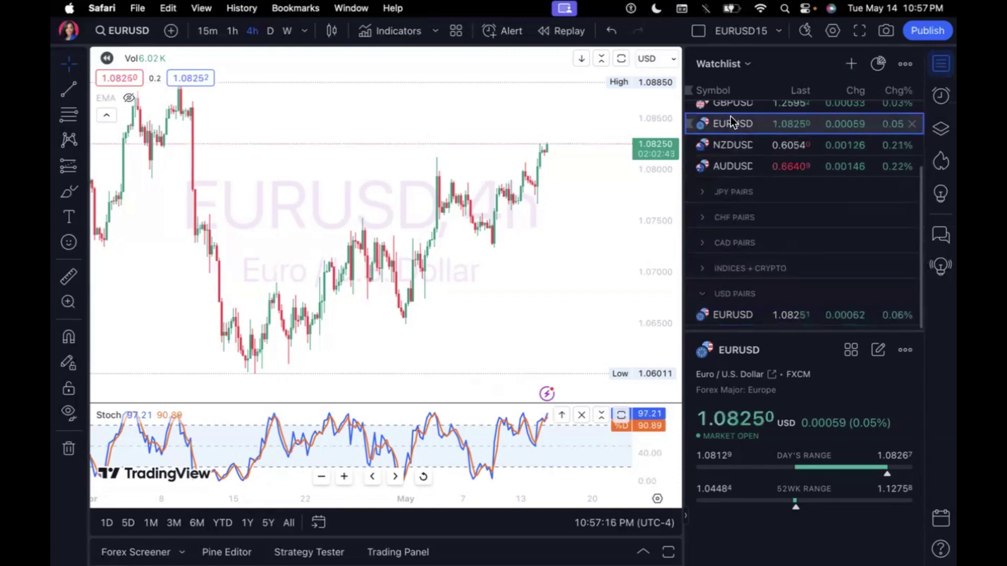
{"action": "scroll", "coordinate": [734, 137], "scroll_direction": "up", "scroll_amount": 1}
{"action": "scroll", "coordinate": [742, 154], "scroll_direction": "down", "scroll_amount": 1}
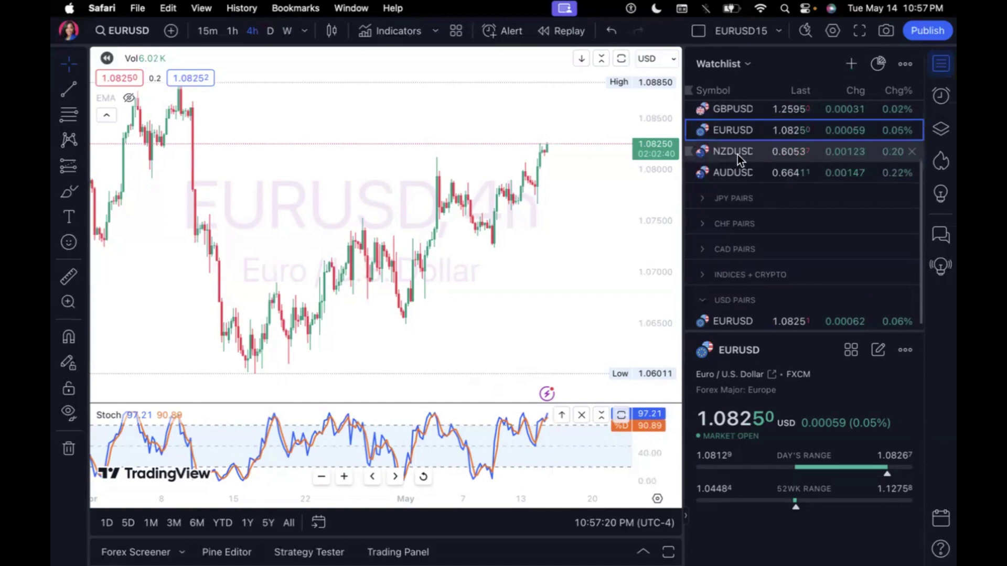
{"action": "left_click_drag", "start_coordinate": [739, 172], "coordinate": [747, 329]}
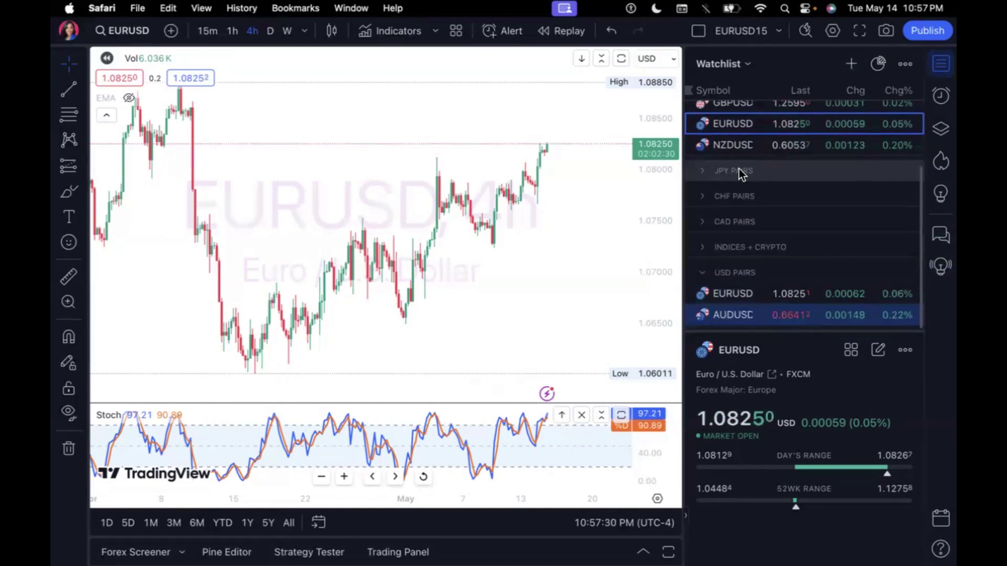
{"action": "left_click", "coordinate": [939, 69]}
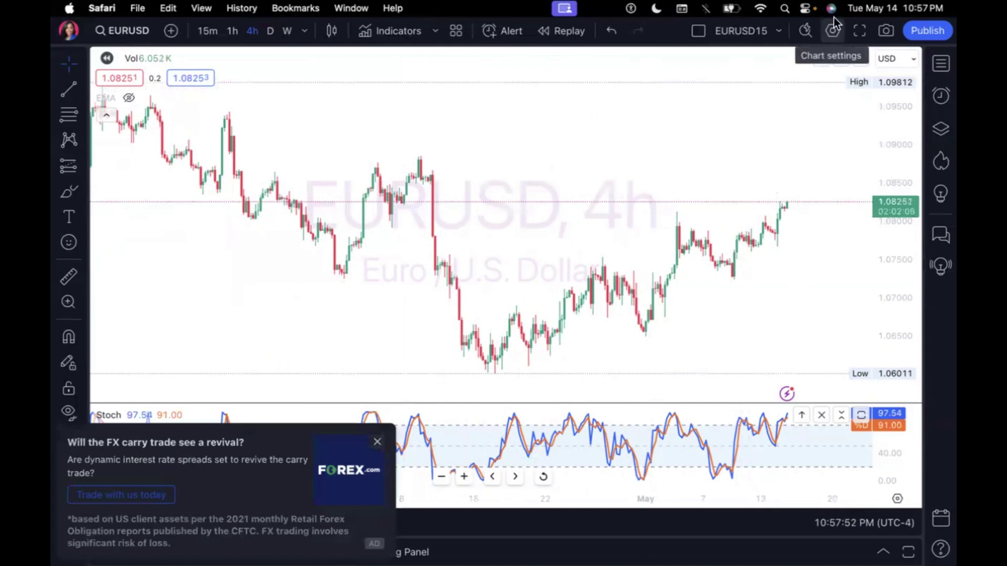
{"action": "left_click", "coordinate": [377, 441]}
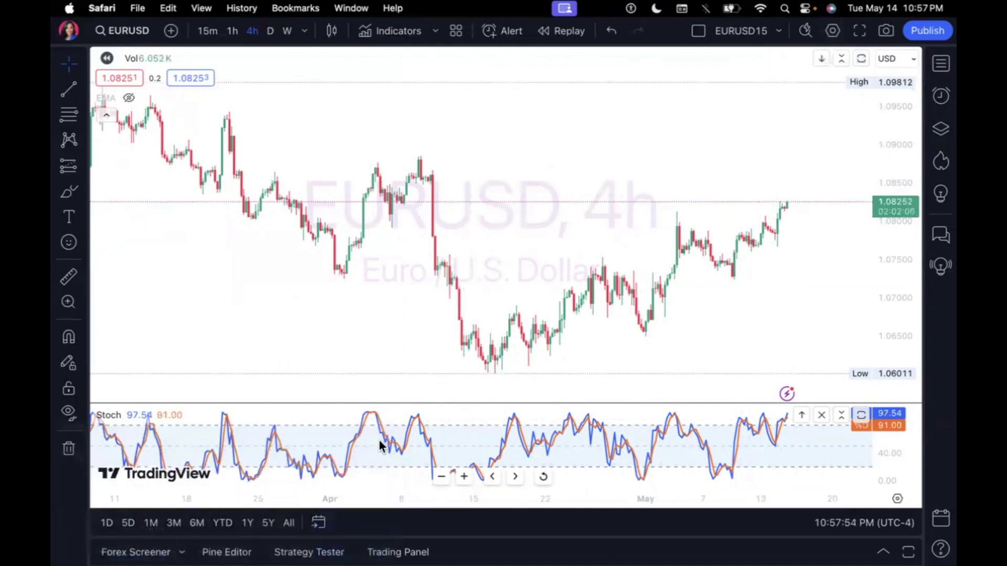
Step: Turn the chart watermark off in the canvas settings and turn it on again
{"action": "left_click", "coordinate": [833, 30]}
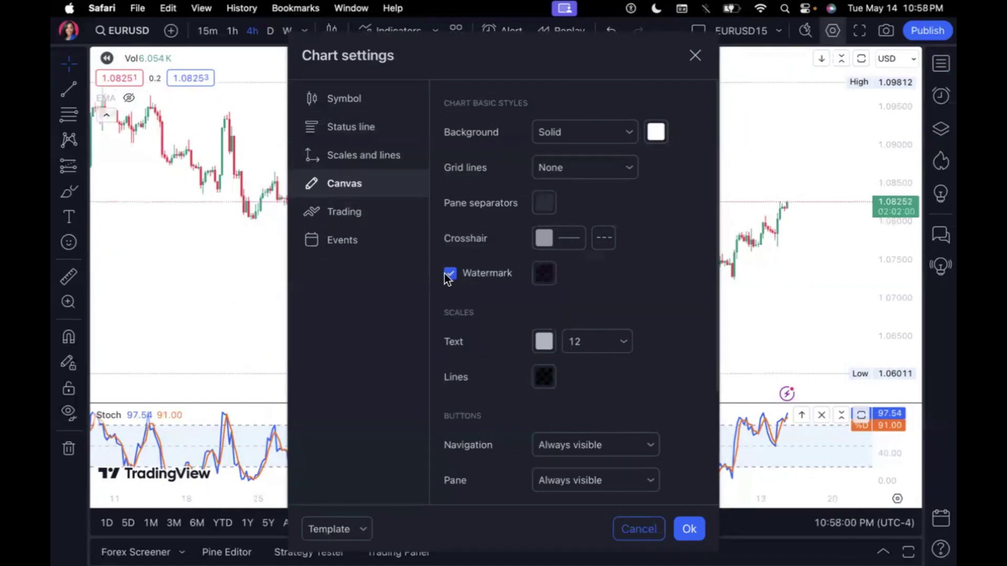
{"action": "left_click_drag", "start_coordinate": [360, 45], "coordinate": [746, 49]}
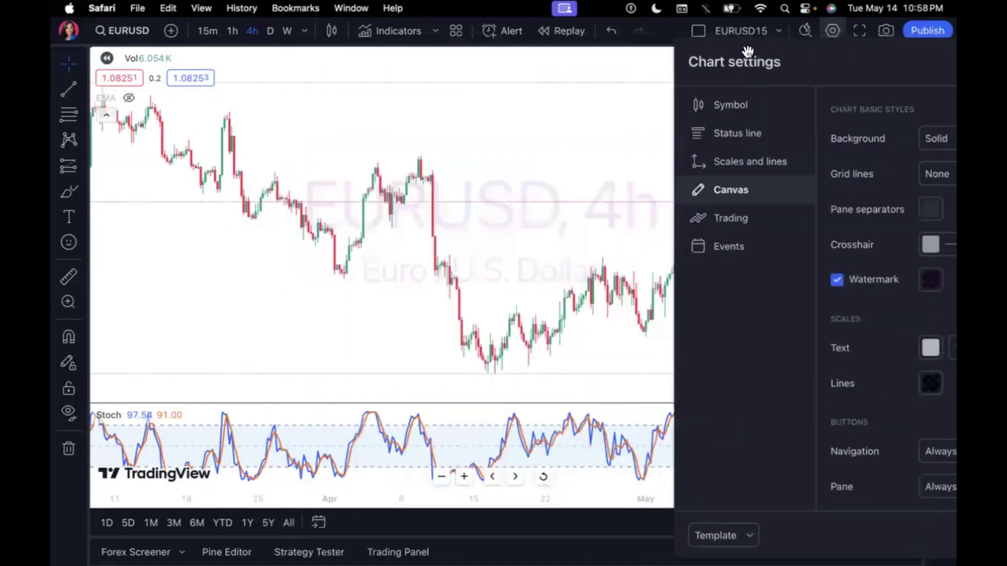
{"action": "left_click", "coordinate": [836, 283]}
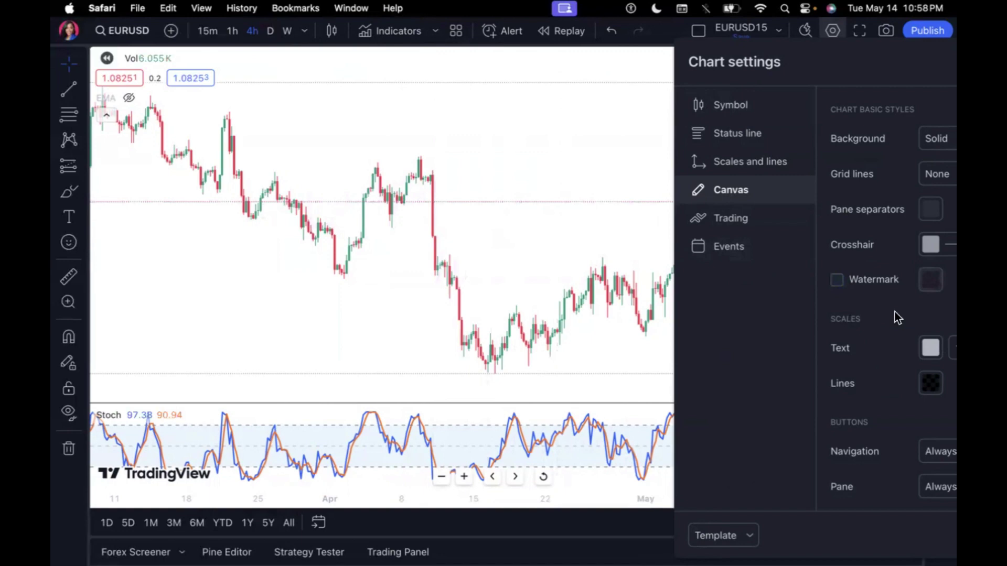
{"action": "left_click_drag", "start_coordinate": [771, 63], "coordinate": [573, 56]}
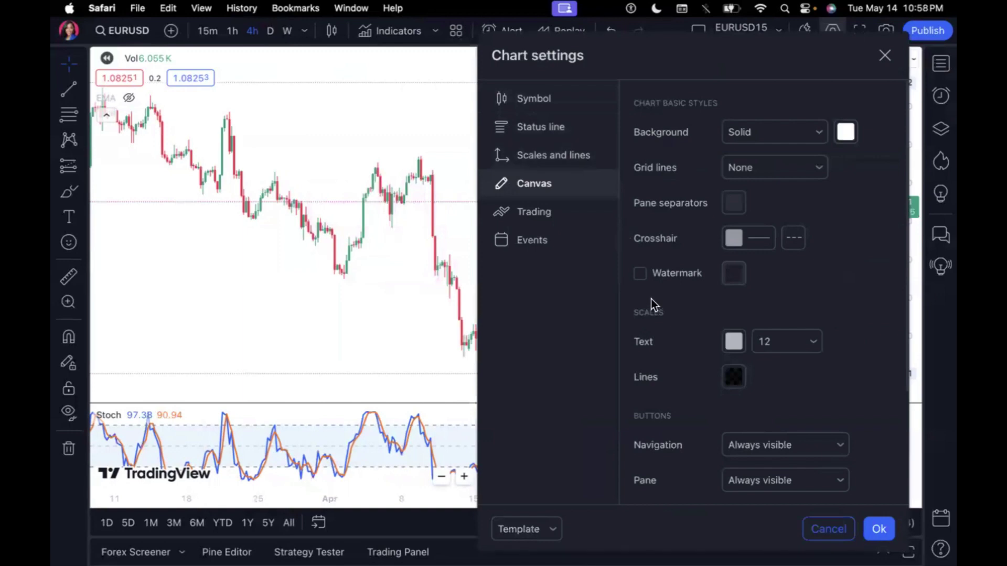
{"action": "left_click", "coordinate": [641, 274]}
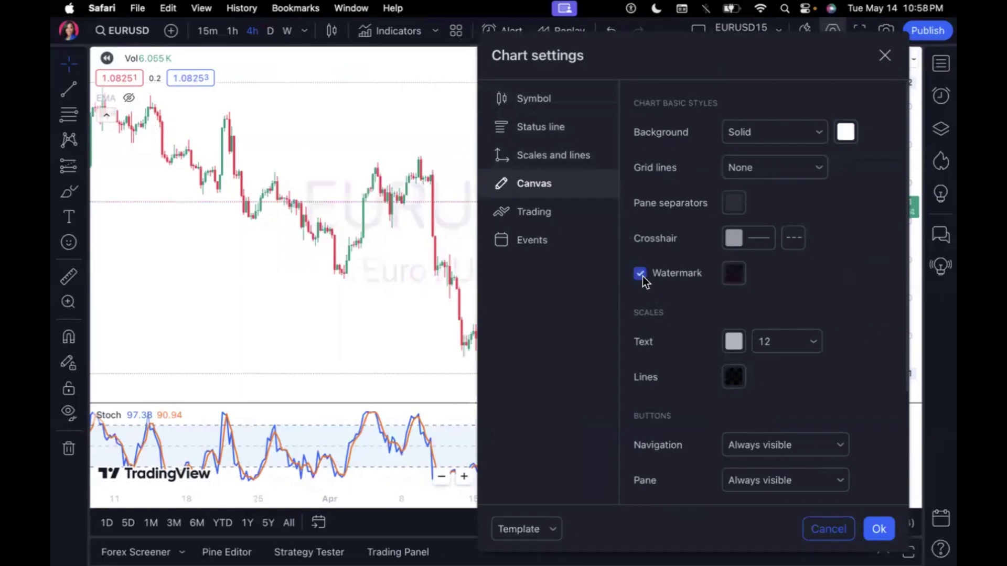
Step: Change the watermark colour to dark blue and raise its opacity to 100%
{"action": "left_click", "coordinate": [725, 274]}
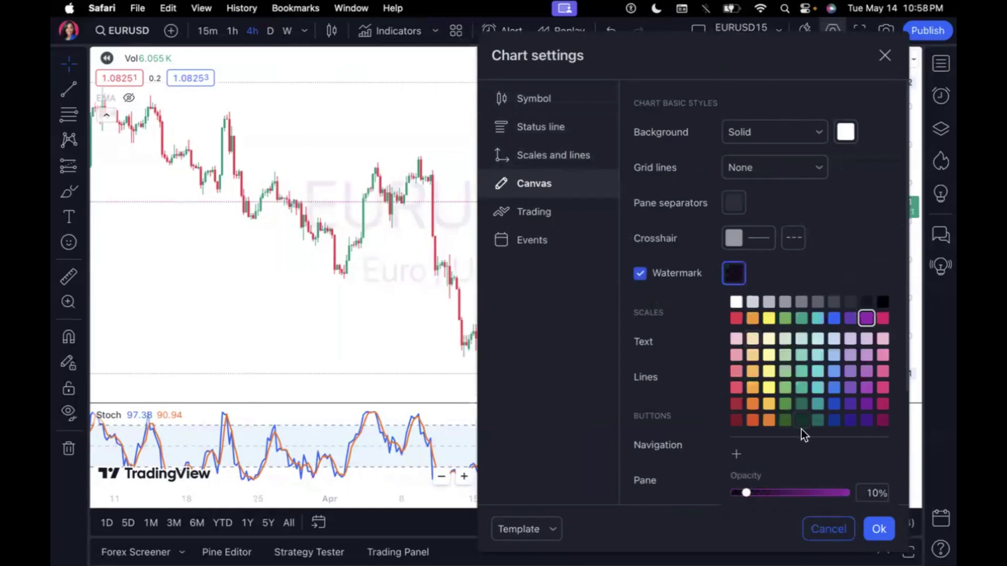
{"action": "left_click", "coordinate": [834, 404]}
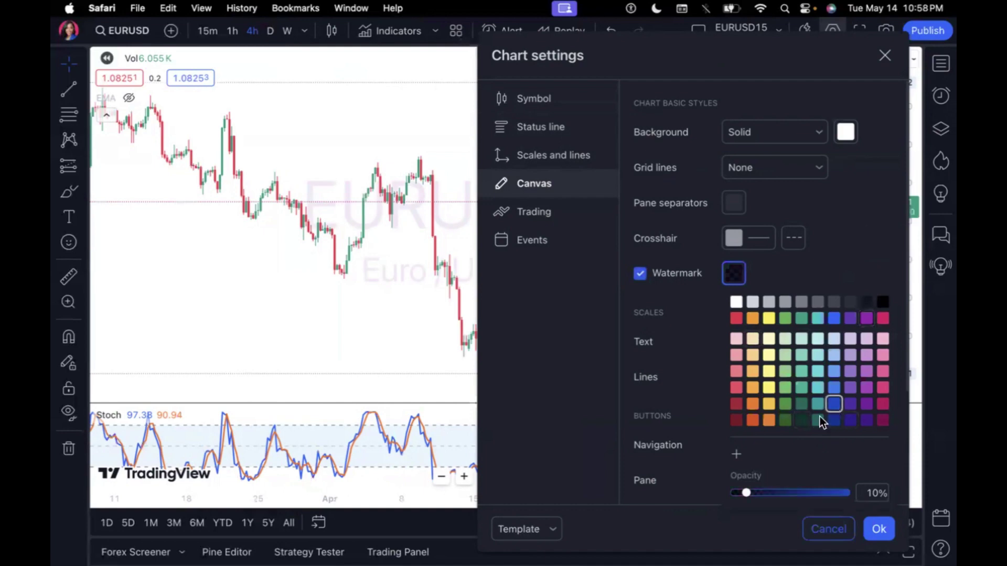
{"action": "left_click", "coordinate": [749, 493]}
{"action": "left_click_drag", "start_coordinate": [765, 493], "coordinate": [868, 492]}
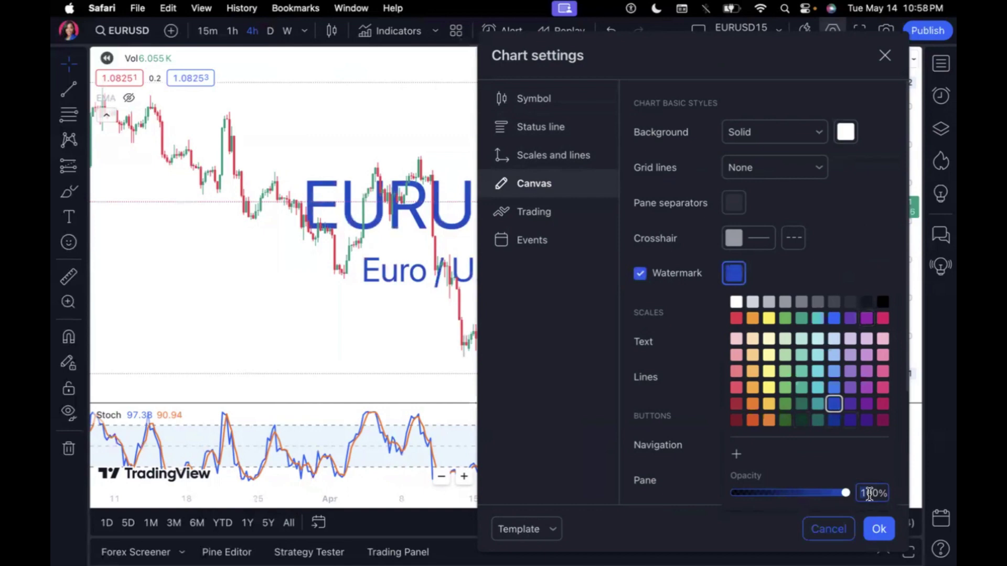
Step: Return the watermark to a faint purple with low opacity and apply the chart settings
{"action": "left_click_drag", "start_coordinate": [846, 493], "coordinate": [745, 486]}
{"action": "key", "text": "Caps_Lock"}
{"action": "left_click", "coordinate": [866, 319]}
{"action": "left_click", "coordinate": [867, 292]}
{"action": "left_click", "coordinate": [871, 520]}
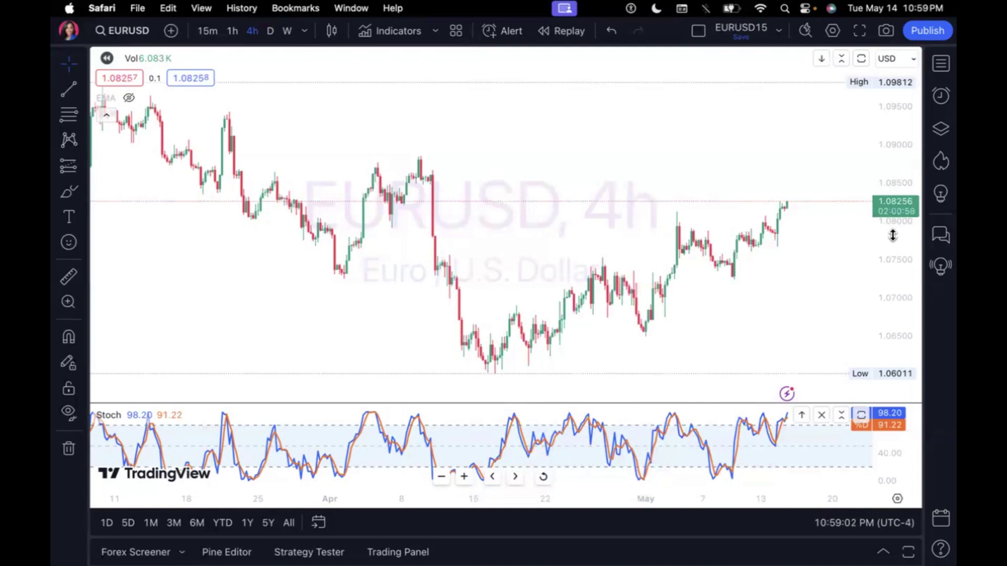
Step: Turn off the price scale's countdown to bar close and turn it on again
{"action": "right_click", "coordinate": [887, 252]}
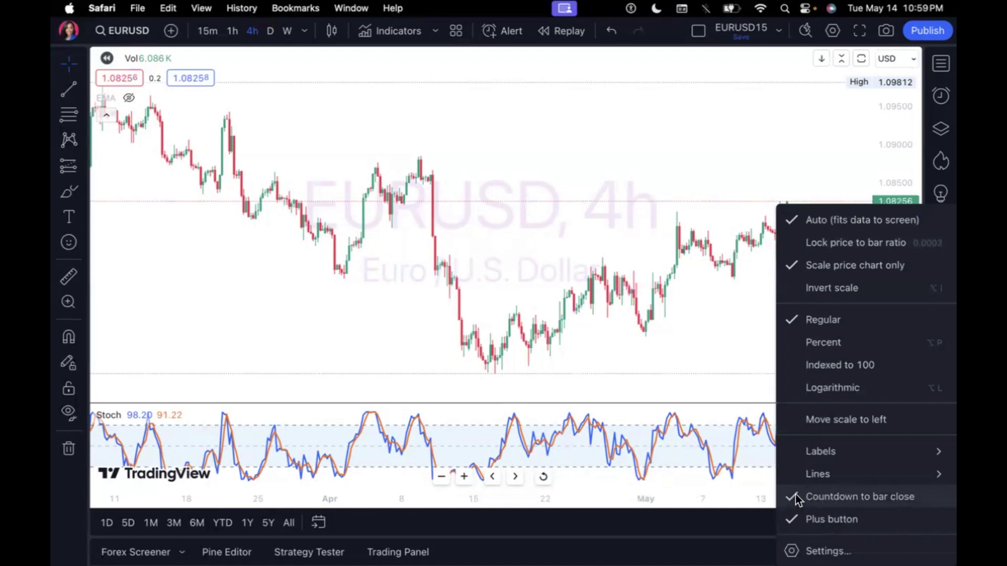
{"action": "left_click", "coordinate": [825, 499]}
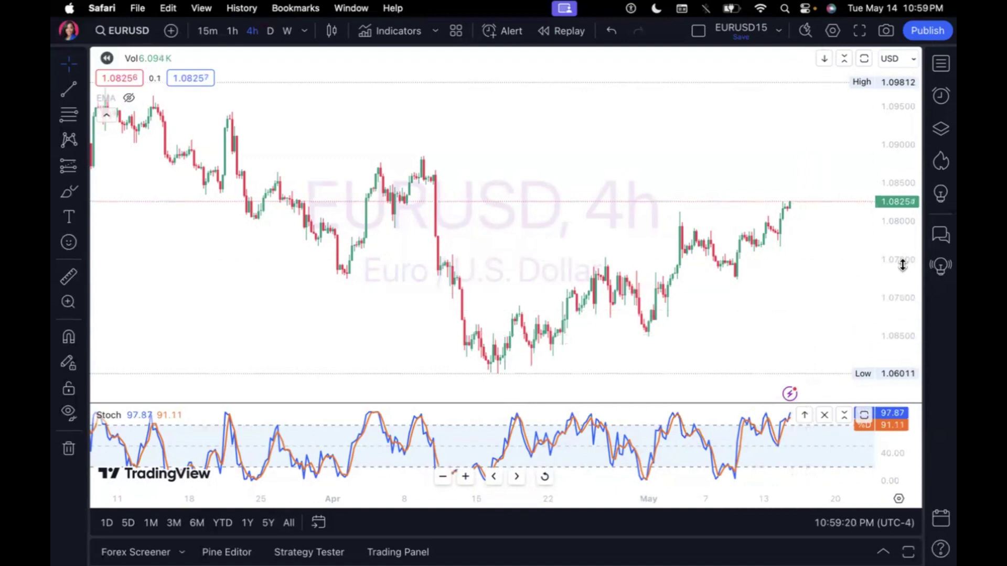
{"action": "right_click", "coordinate": [899, 268]}
{"action": "left_click", "coordinate": [842, 489]}
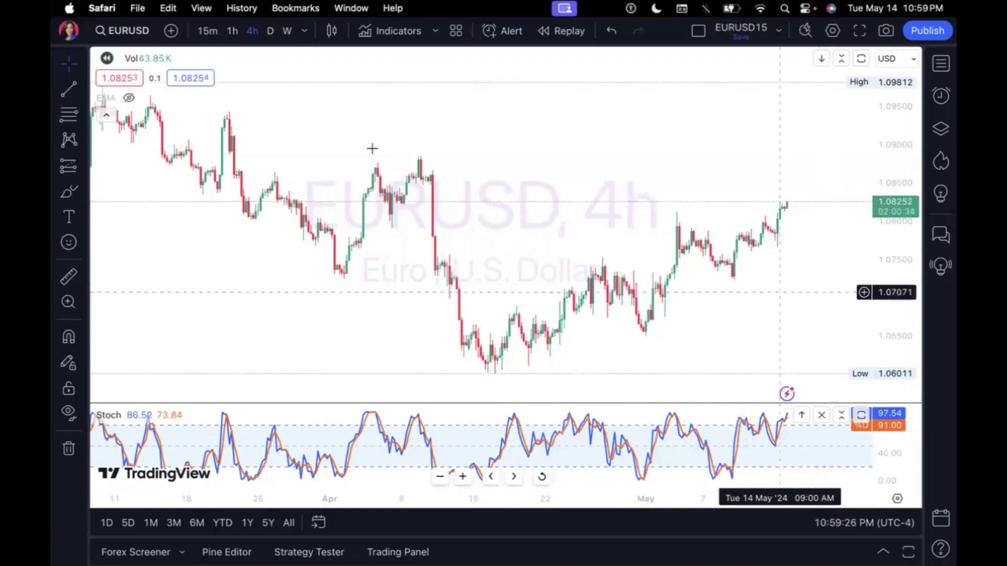
Step: Switch the EURUSD chart to the 15-minute timeframe and review the price scale's label options
{"action": "left_click", "coordinate": [208, 31]}
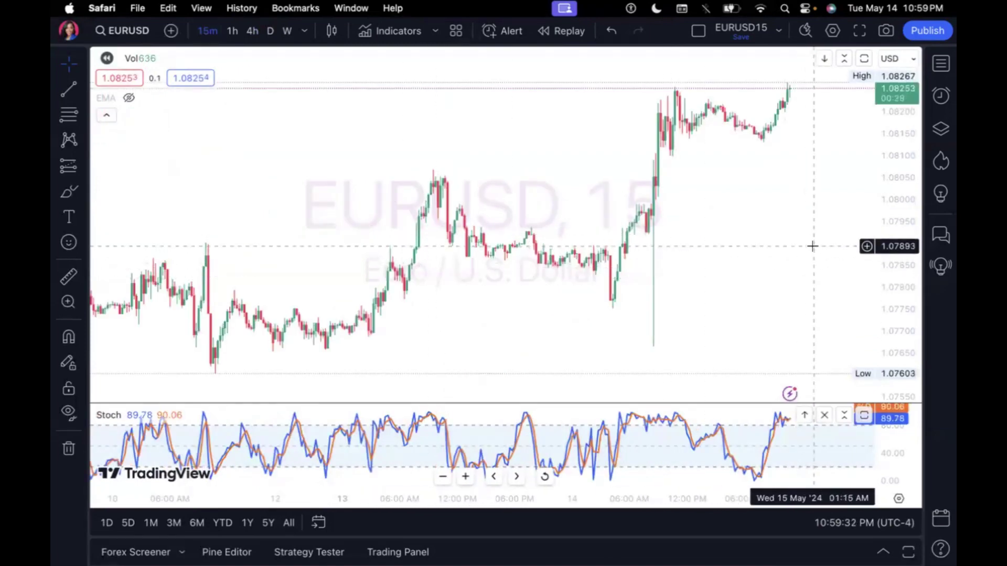
{"action": "scroll", "coordinate": [792, 248], "scroll_direction": "right", "scroll_amount": 3}
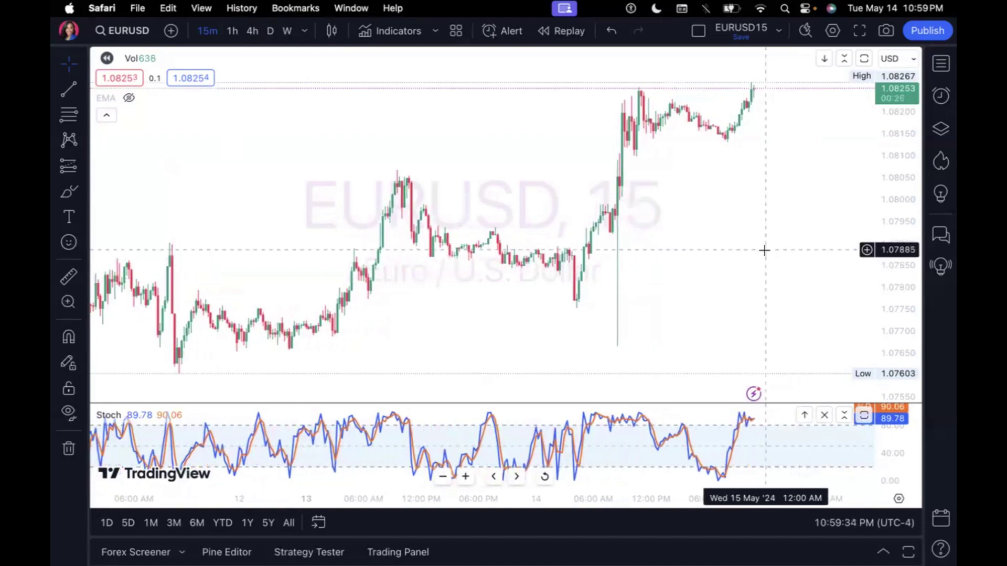
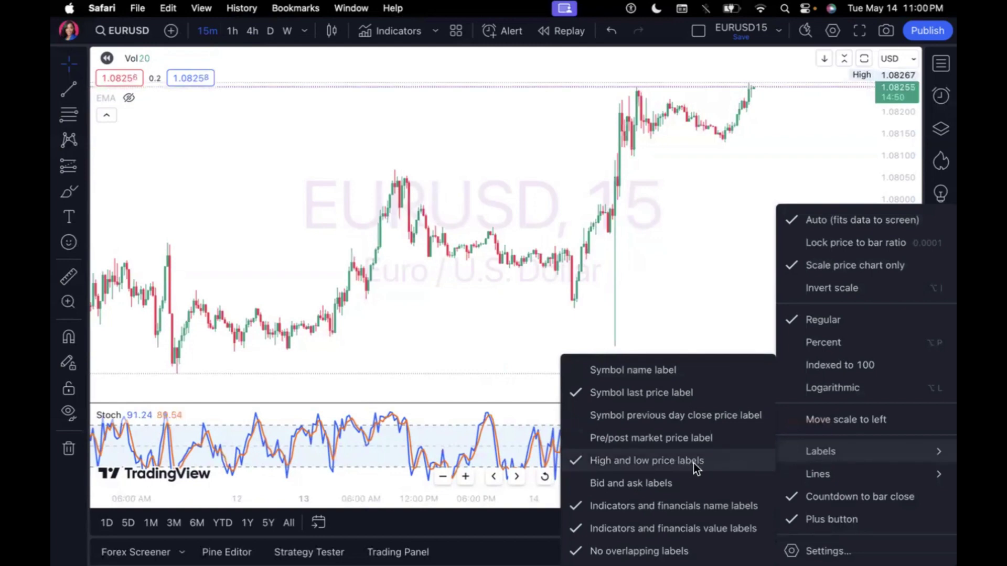
{"action": "left_click", "coordinate": [699, 308]}
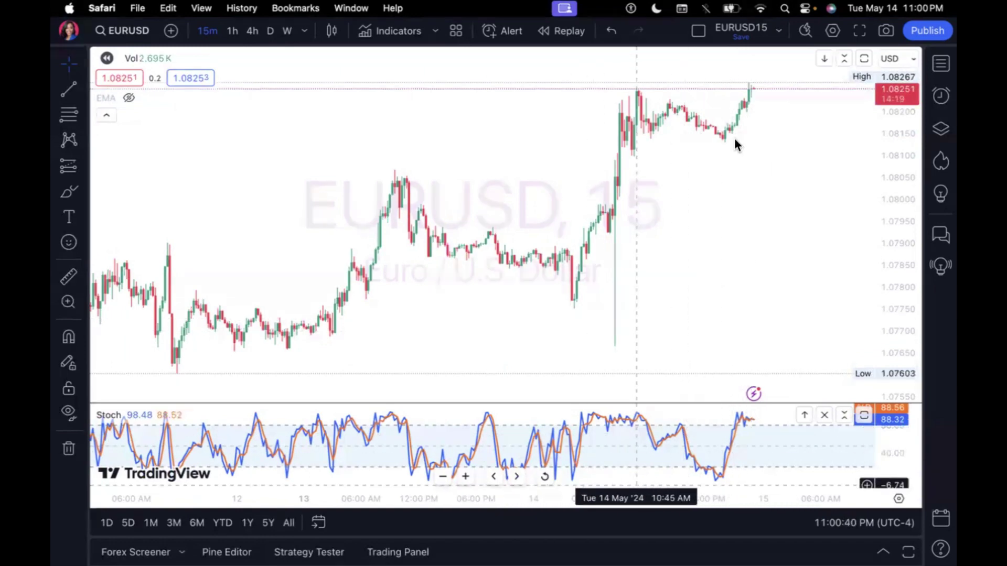
Step: Circle the low before the latest rise, mark the High price label freehand, and dismiss the advertisement
{"action": "mouse_move", "coordinate": [734, 139]}
{"action": "left_mouse_down"}
{"action": "mouse_move", "coordinate": [722, 139]}
{"action": "mouse_move", "coordinate": [761, 139]}
{"action": "mouse_move", "coordinate": [725, 138]}
{"action": "left_mouse_up"}
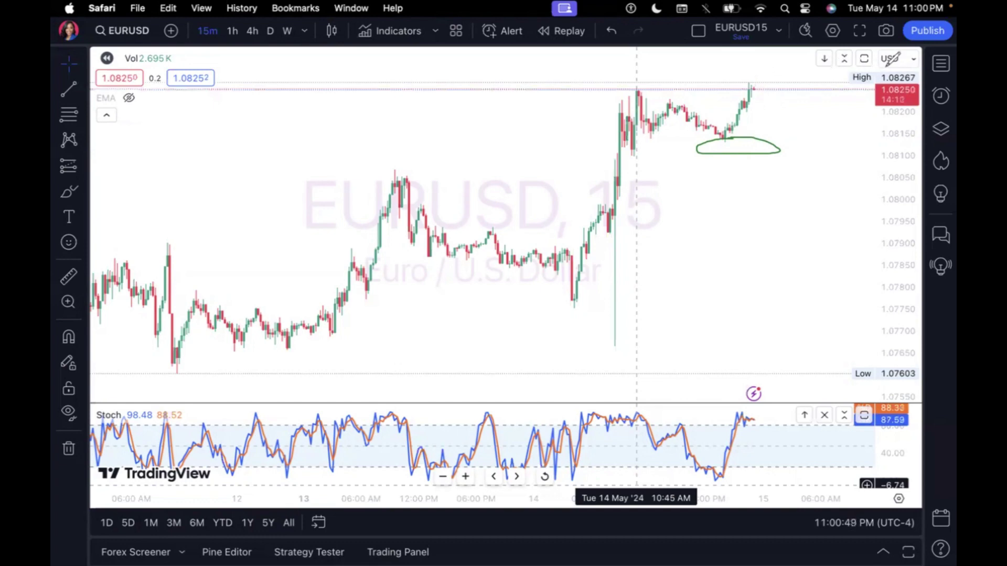
{"action": "mouse_move", "coordinate": [897, 88]}
{"action": "left_mouse_down"}
{"action": "mouse_move", "coordinate": [924, 66]}
{"action": "mouse_move", "coordinate": [891, 59]}
{"action": "mouse_move", "coordinate": [897, 78]}
{"action": "left_mouse_up"}
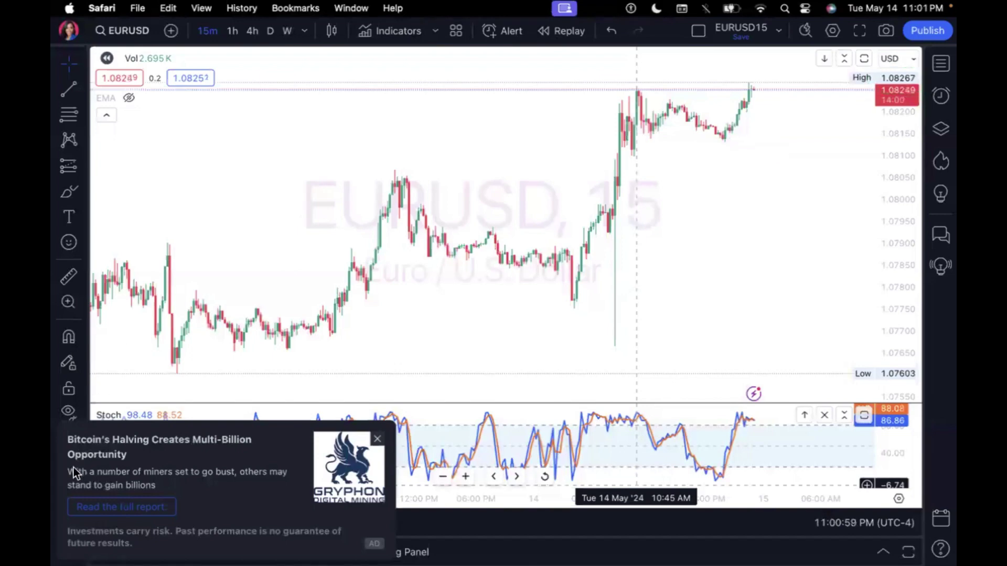
{"action": "left_click", "coordinate": [377, 439]}
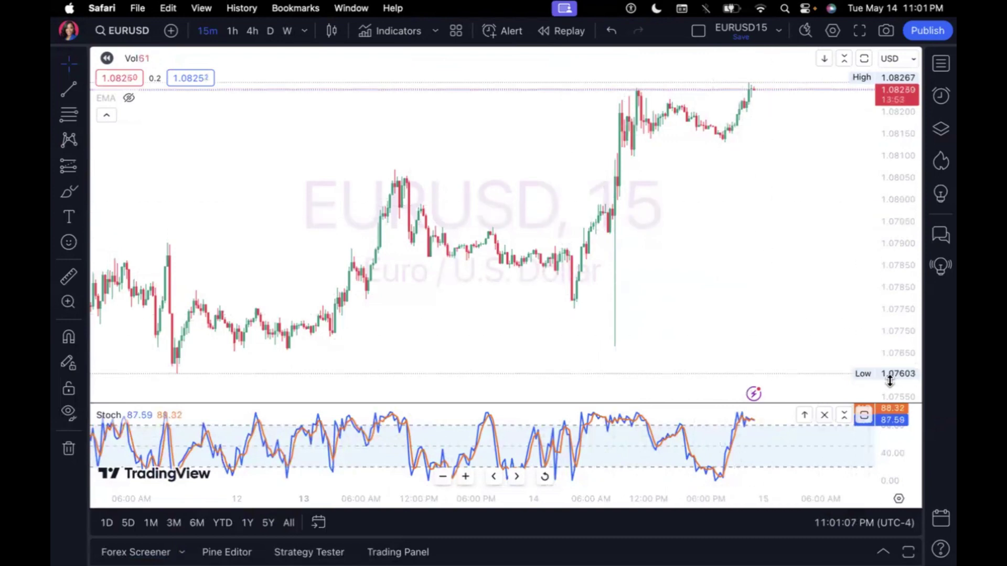
Step: Switch the EURUSD chart to the 1-hour and 4-hour timeframes and review the price scale's label options
{"action": "left_click", "coordinate": [229, 36]}
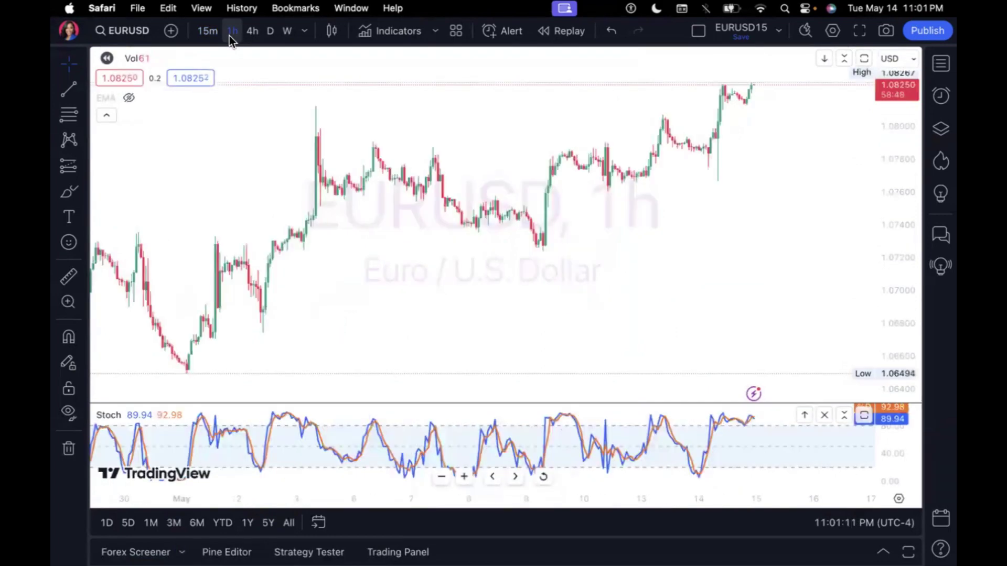
{"action": "left_click", "coordinate": [255, 35]}
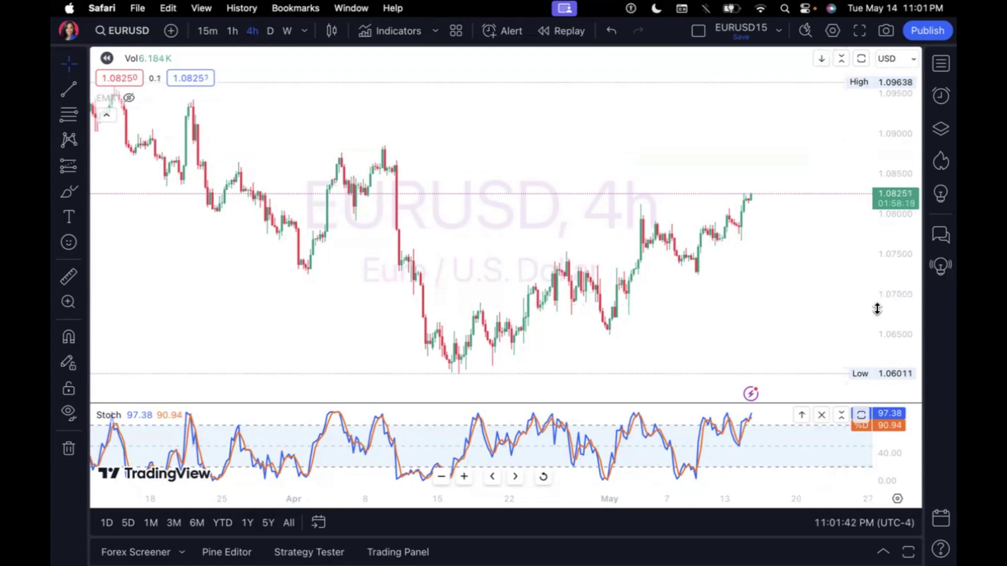
{"action": "right_click", "coordinate": [887, 283]}
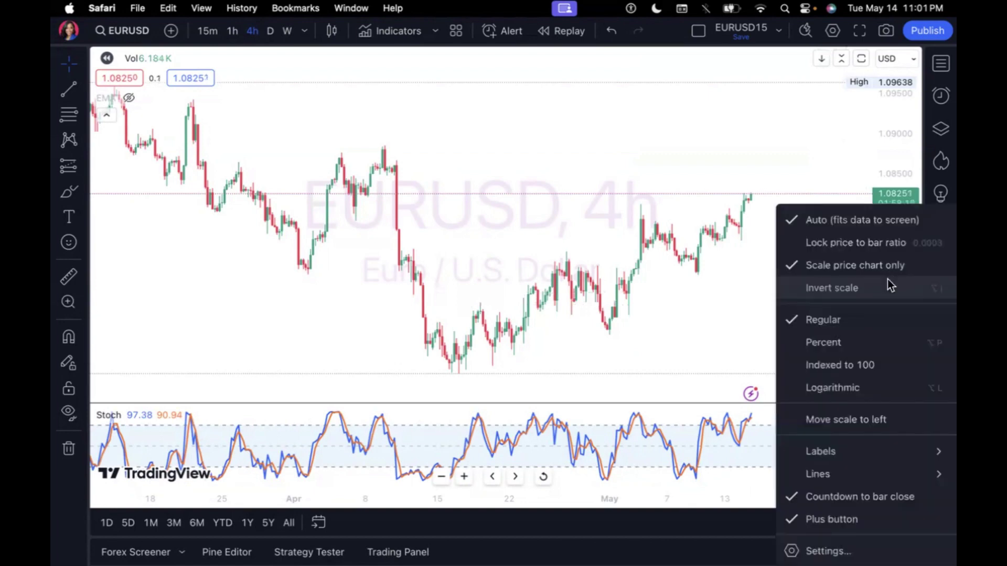
{"action": "mouse_move", "coordinate": [834, 452]}
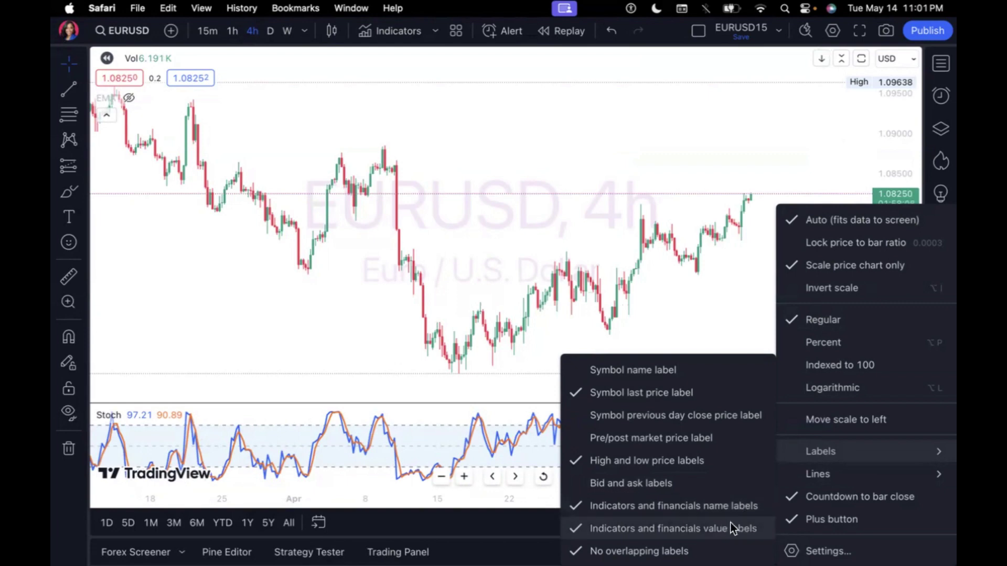
{"action": "left_click", "coordinate": [728, 332]}
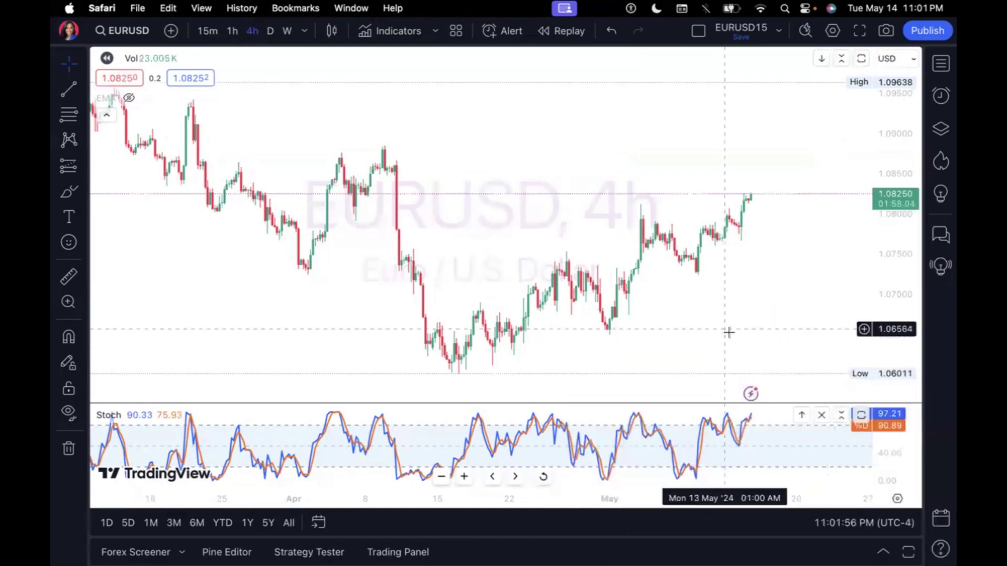
Step: Circle the Stochastic's upward crossover near the mid-April low and mark the matching price rise freehand
{"action": "scroll", "coordinate": [694, 326], "scroll_direction": "left", "scroll_amount": 3}
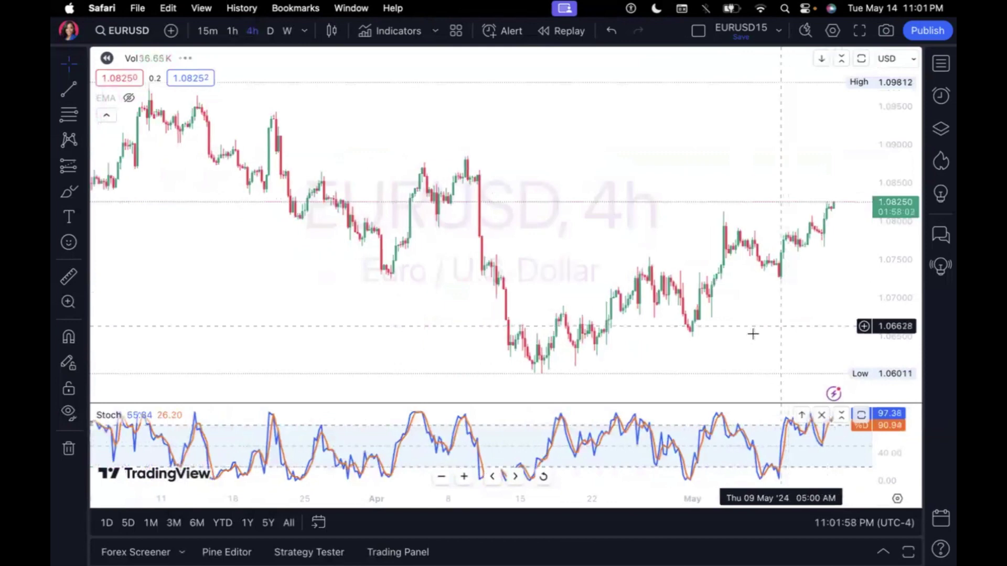
{"action": "scroll", "coordinate": [753, 334], "scroll_direction": "left", "scroll_amount": 3}
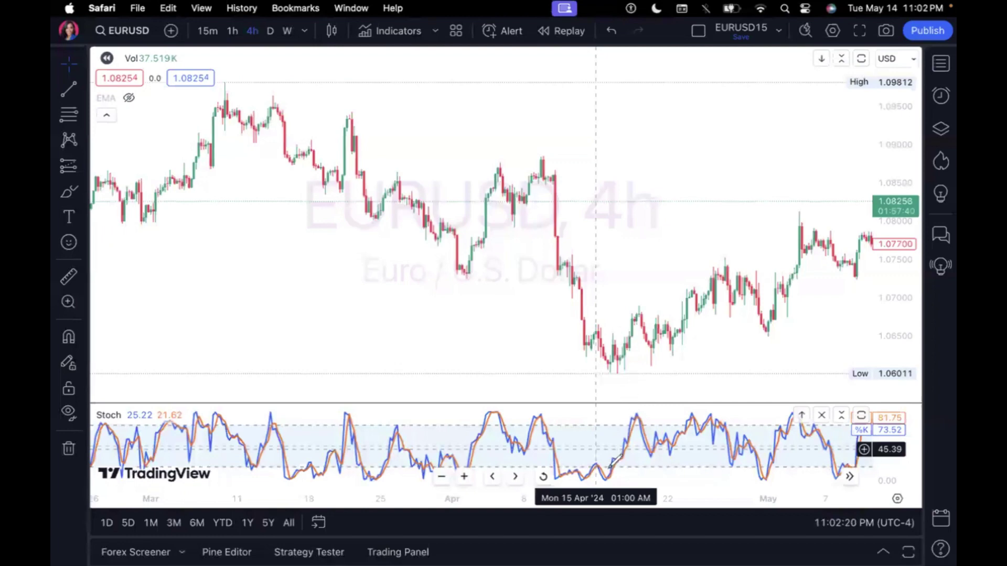
{"action": "mouse_move", "coordinate": [613, 463]}
{"action": "left_mouse_down"}
{"action": "mouse_move", "coordinate": [615, 478]}
{"action": "mouse_move", "coordinate": [620, 454]}
{"action": "left_mouse_up"}
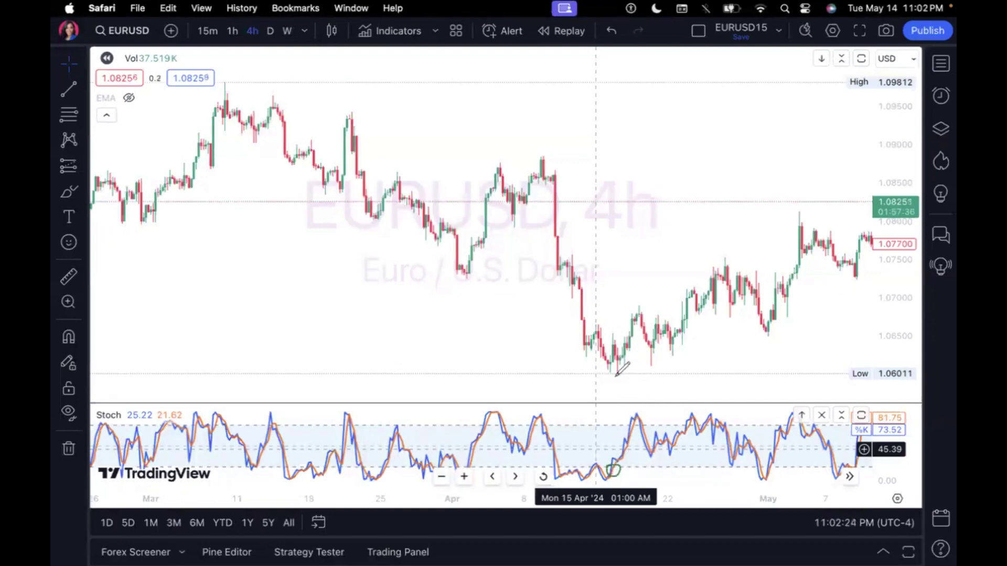
{"action": "mouse_move", "coordinate": [615, 377]}
{"action": "left_mouse_down"}
{"action": "mouse_move", "coordinate": [643, 326]}
{"action": "mouse_move", "coordinate": [637, 316]}
{"action": "mouse_move", "coordinate": [649, 310]}
{"action": "mouse_move", "coordinate": [654, 327]}
{"action": "left_mouse_up"}
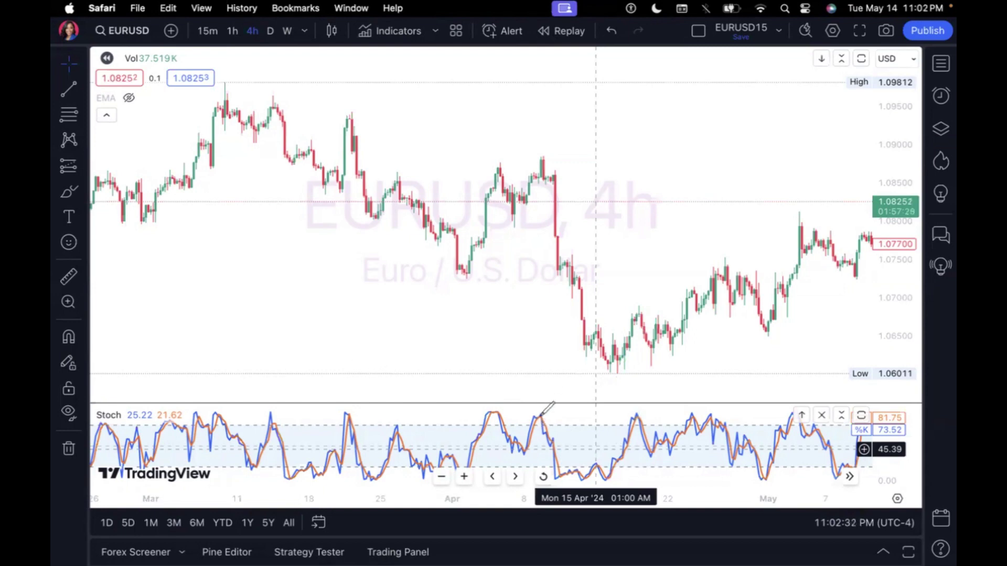
Step: Mark the Stochastic's downward crossover and the matching April price drop freehand, and circle the indicator's value labels
{"action": "mouse_move", "coordinate": [539, 421]}
{"action": "left_mouse_down"}
{"action": "mouse_move", "coordinate": [565, 447]}
{"action": "mouse_move", "coordinate": [577, 440]}
{"action": "left_mouse_up"}
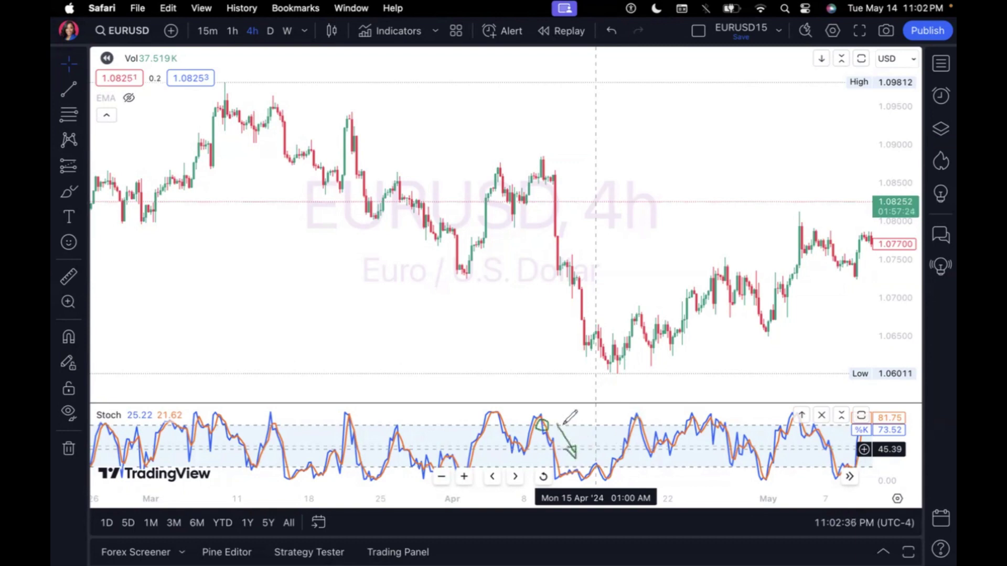
{"action": "left_click_drag", "start_coordinate": [541, 162], "coordinate": [597, 241]}
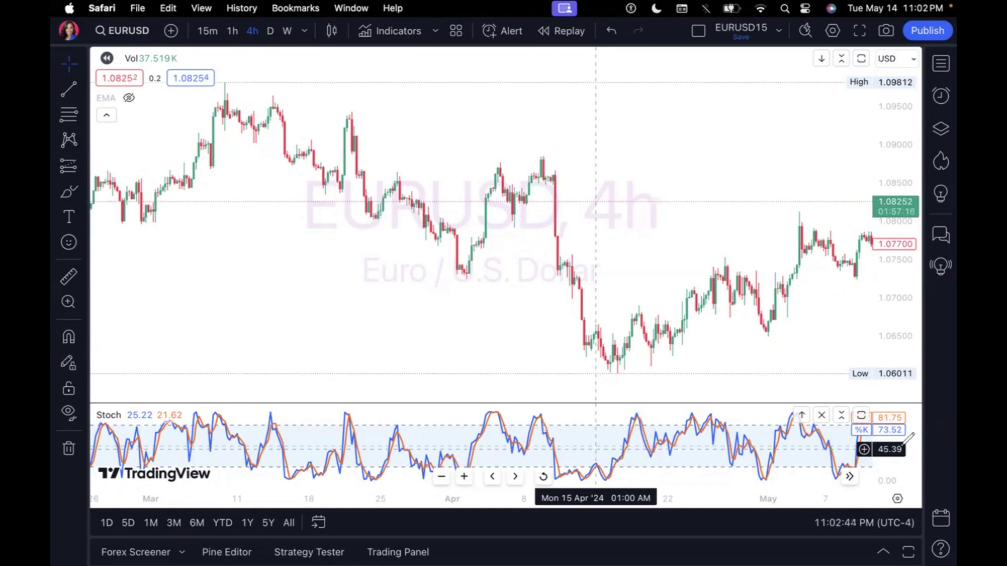
{"action": "mouse_move", "coordinate": [893, 410]}
{"action": "left_mouse_down"}
{"action": "mouse_move", "coordinate": [865, 419]}
{"action": "mouse_move", "coordinate": [913, 448]}
{"action": "mouse_move", "coordinate": [915, 414]}
{"action": "mouse_move", "coordinate": [893, 408]}
{"action": "left_mouse_up"}
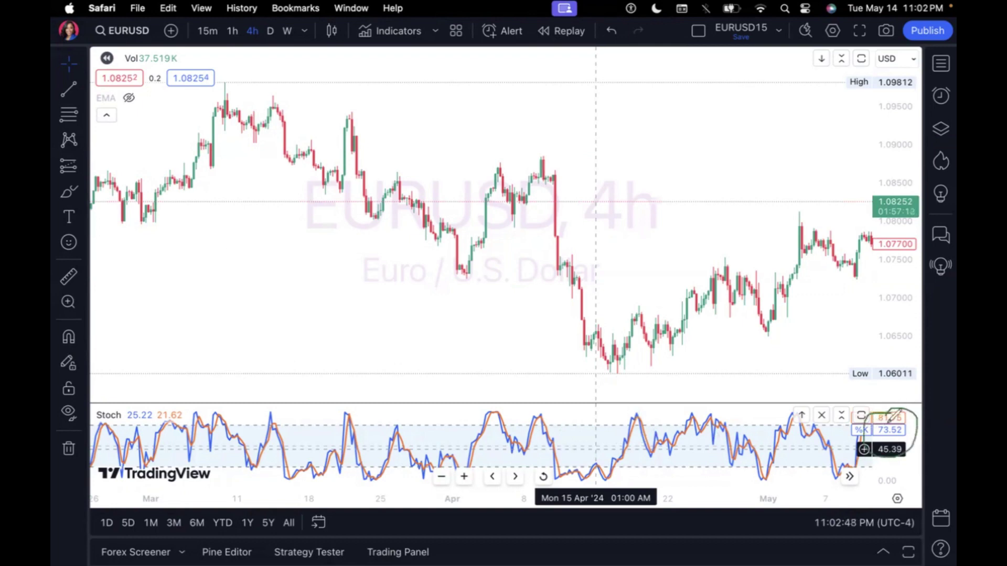